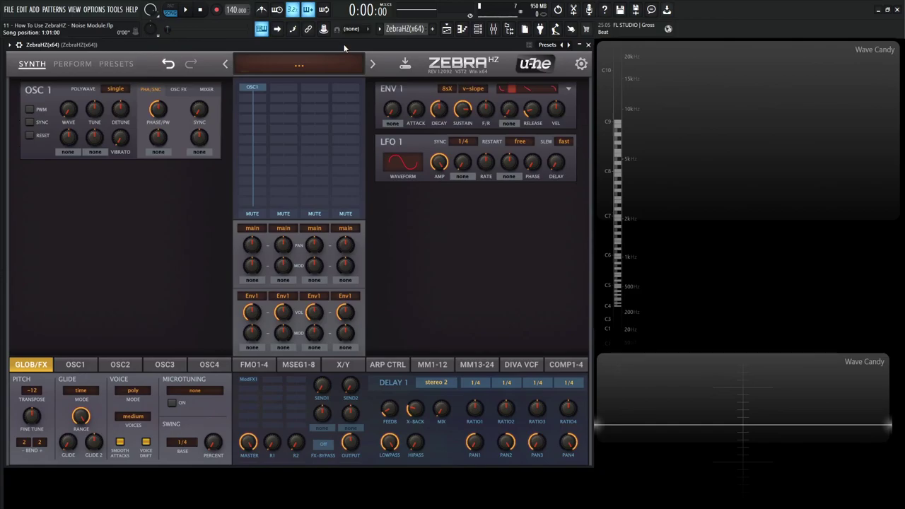
- Switch off OSC1 and add the Noise1 module in the slot beneath it in the first lane
click(253, 89)
double_click(254, 89)
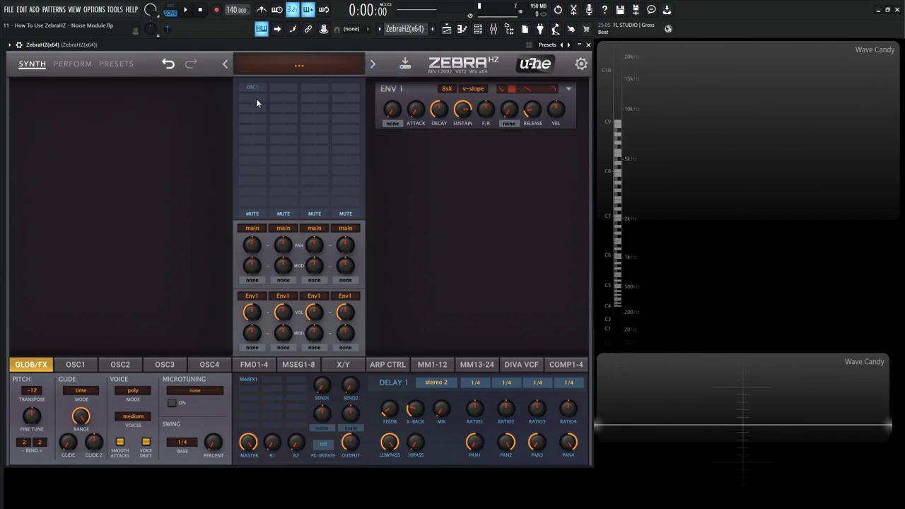
click(252, 97)
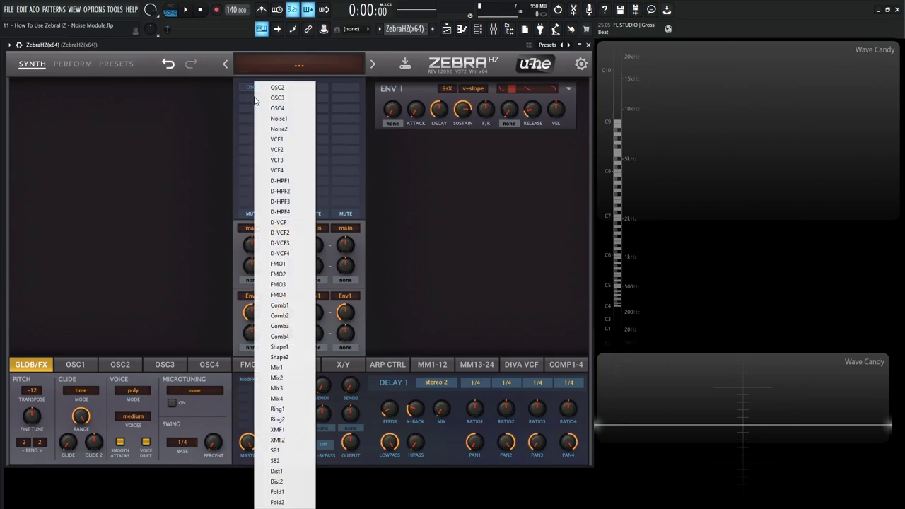
click(293, 119)
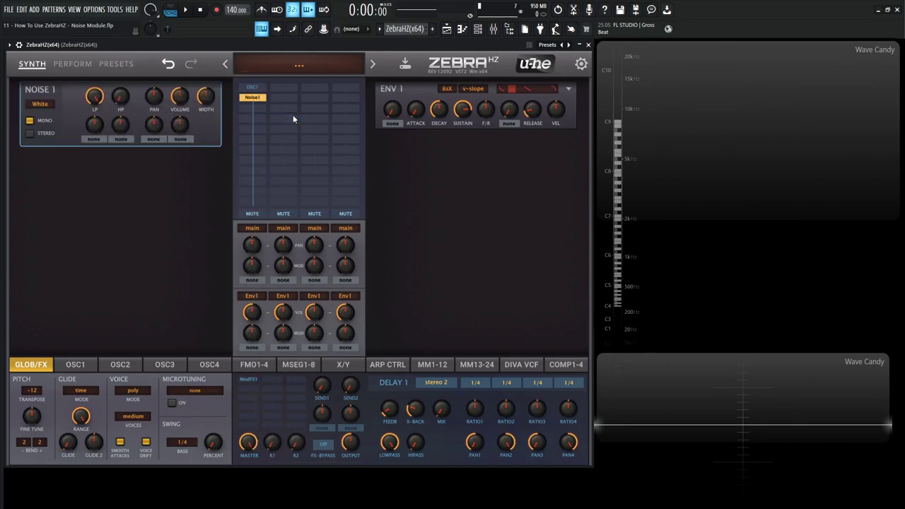
click(260, 107)
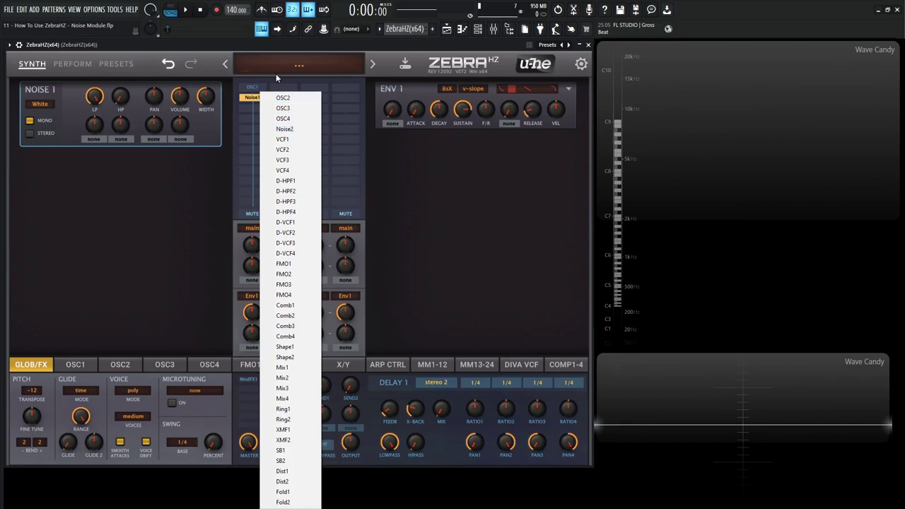
click(230, 50)
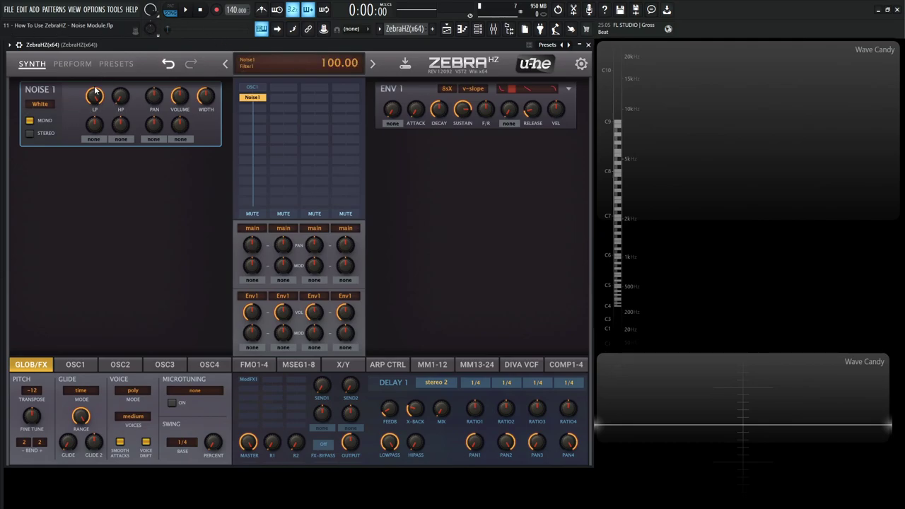
- Audition the White noise in Noise 1, switch the noise type to Pink and play notes with it
key(m)
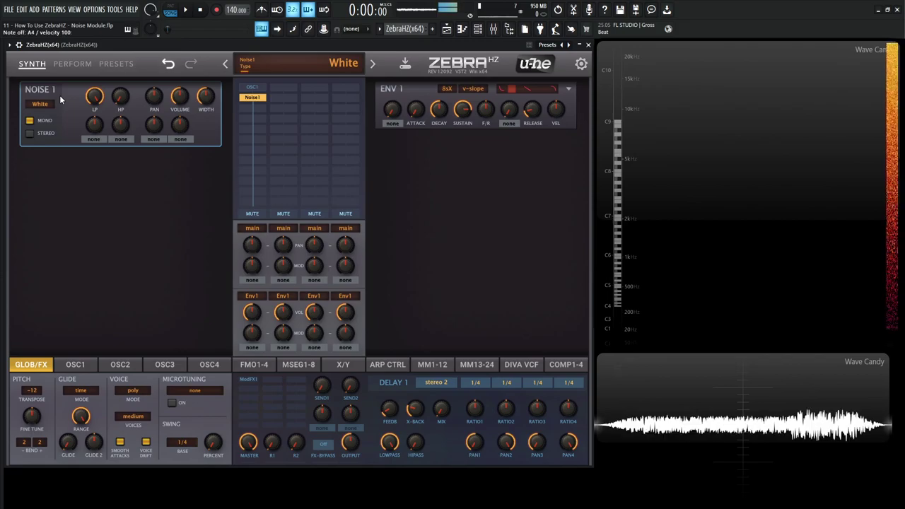
click(39, 104)
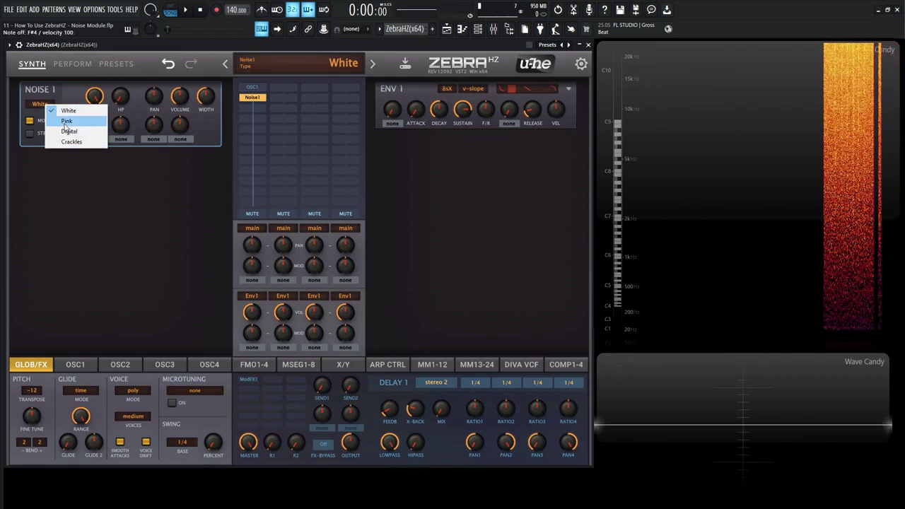
click(67, 121)
key(i)
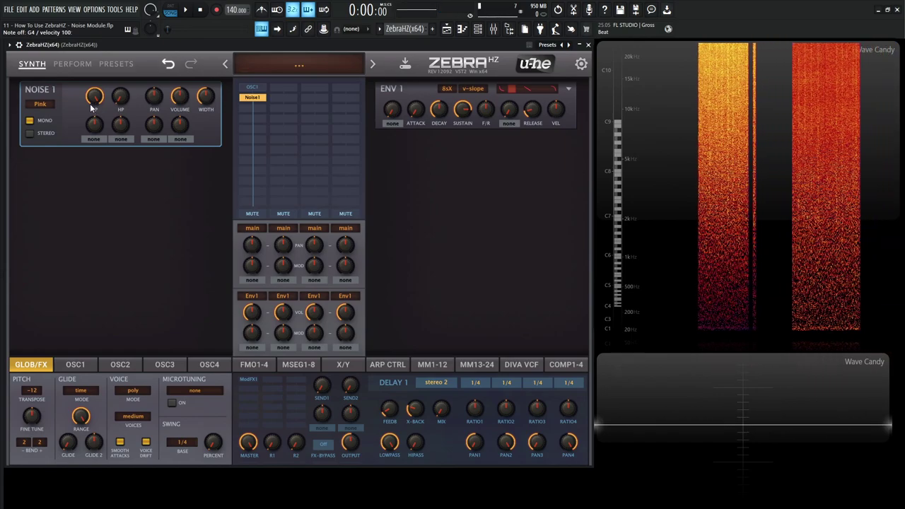
key(m)
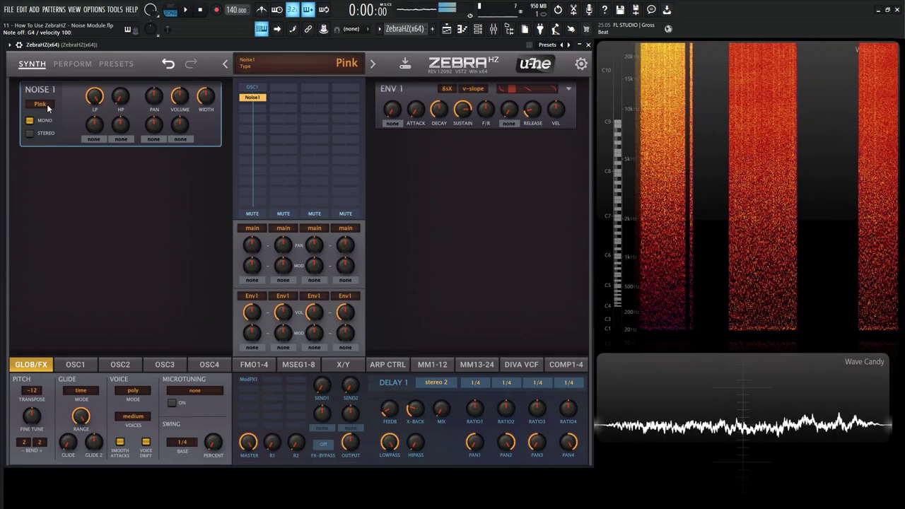
- Set the Noise 1 type to Digital and play notes to audition it
click(51, 102)
click(78, 132)
key(i)
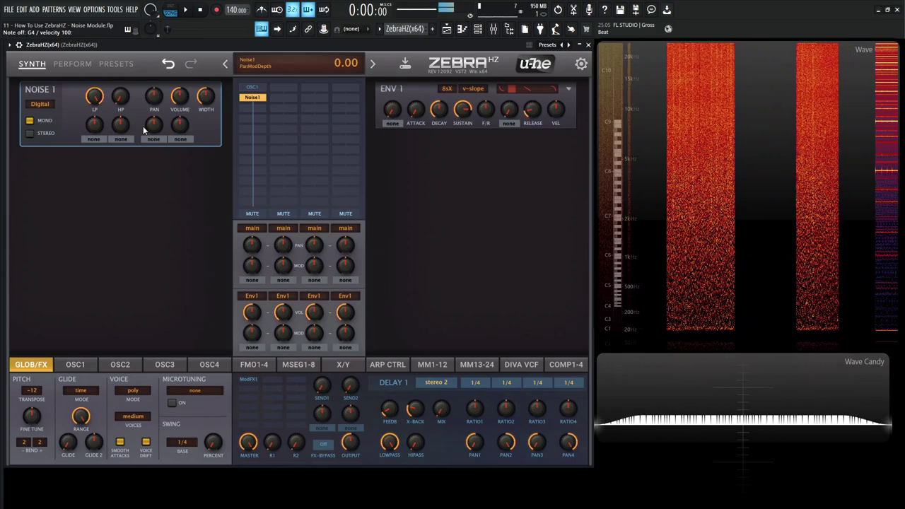
key(c)
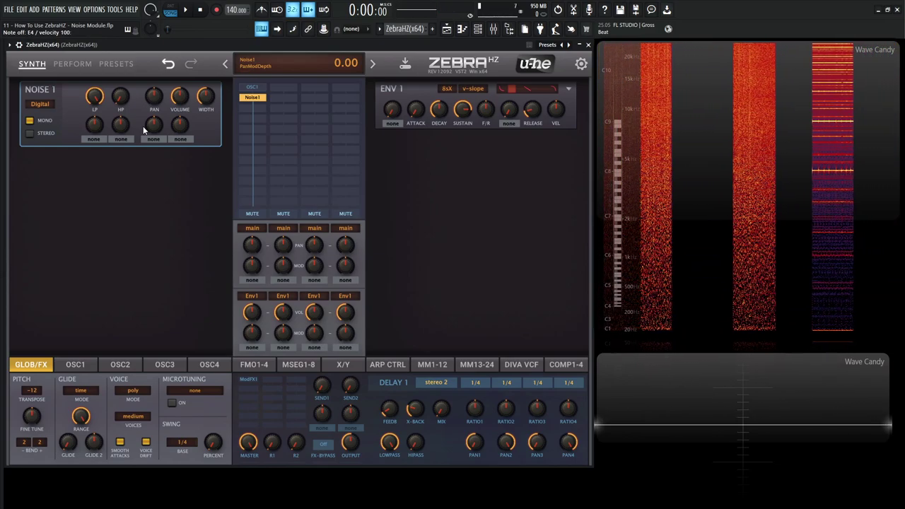
- Set the Noise 1 type to Crackles and play several notes to audition it
click(40, 104)
click(53, 141)
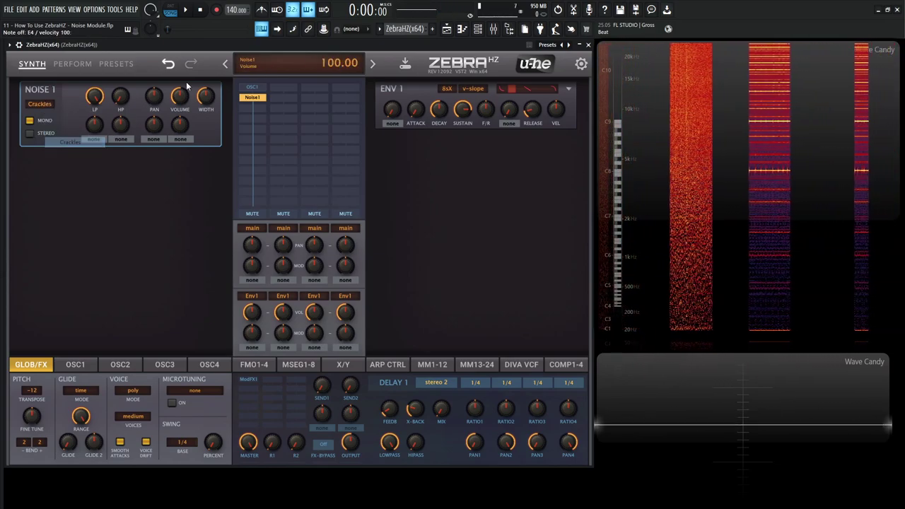
key(i)
key(b)
key(n)
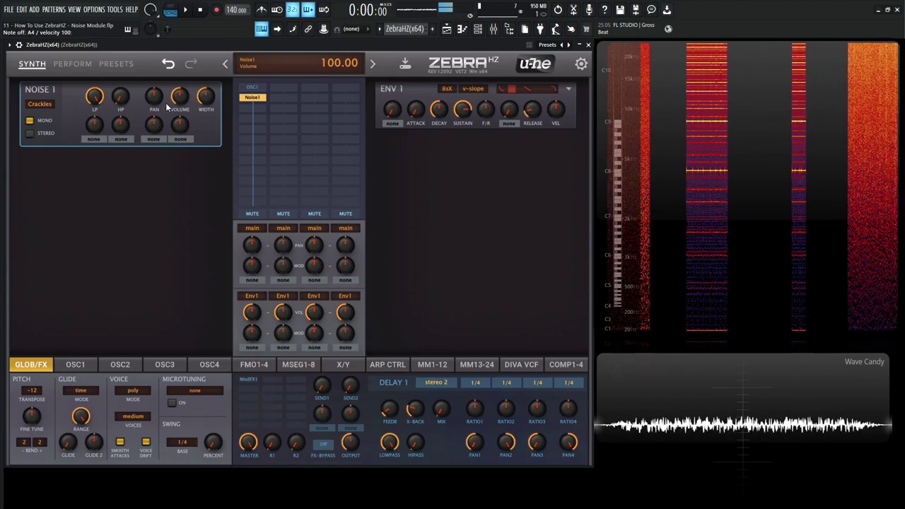
key(b)
key(c)
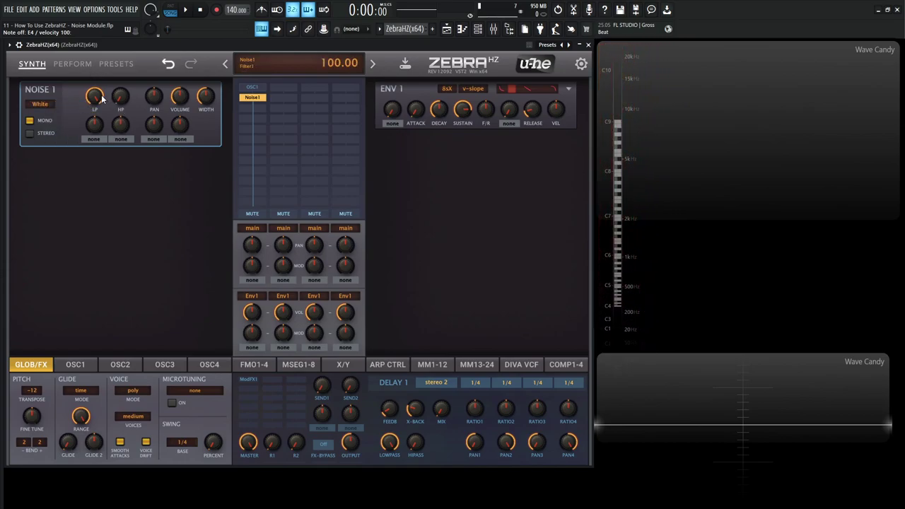
- Sweep the low-pass and high-pass filters of the White noise, then switch Noise 1 to Pink and sweep its low-pass filter
drag(102, 95, 119, 3)
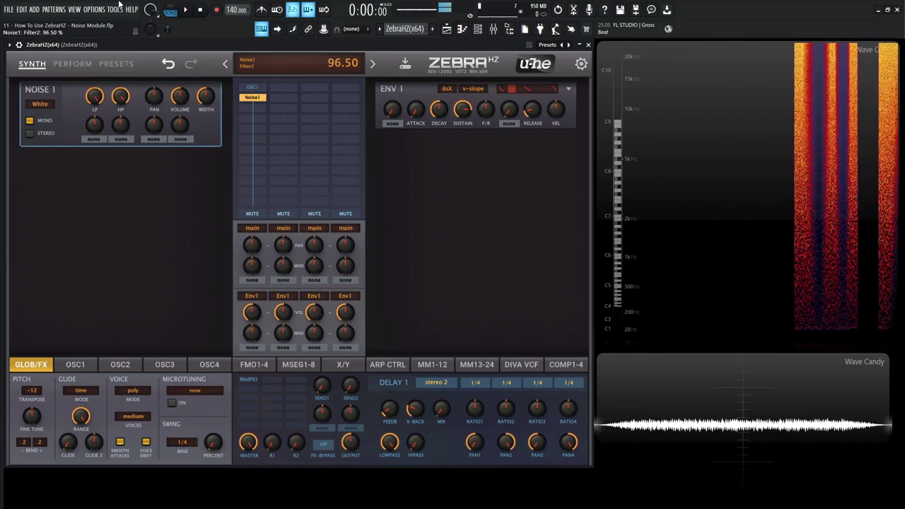
click(39, 104)
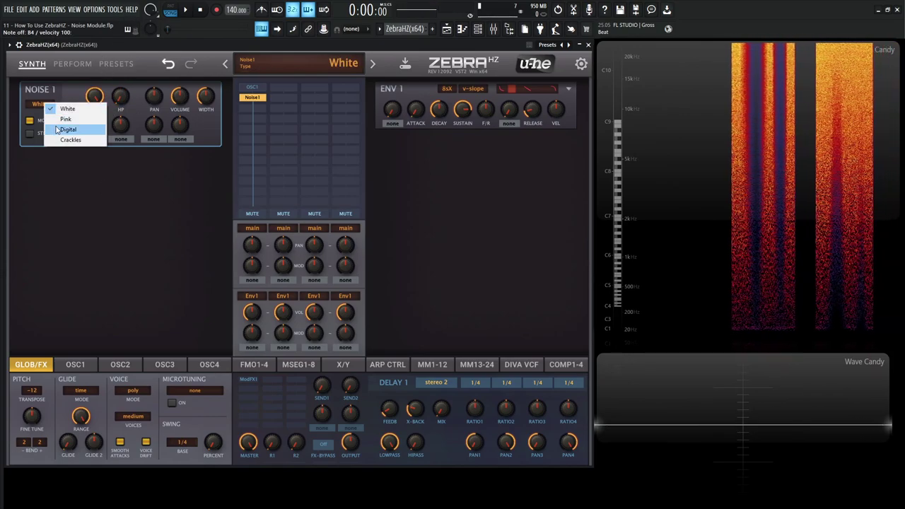
click(65, 119)
drag(94, 95, 106, 139)
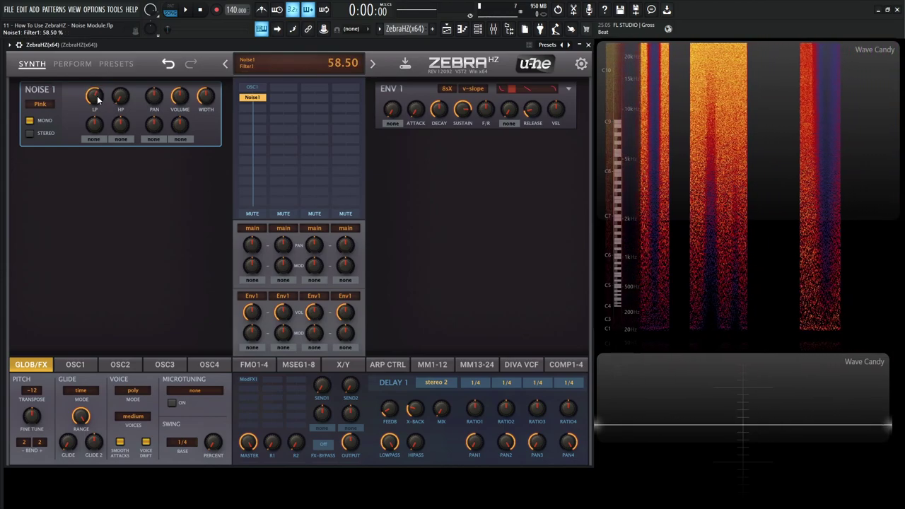
drag(97, 96, 107, 113)
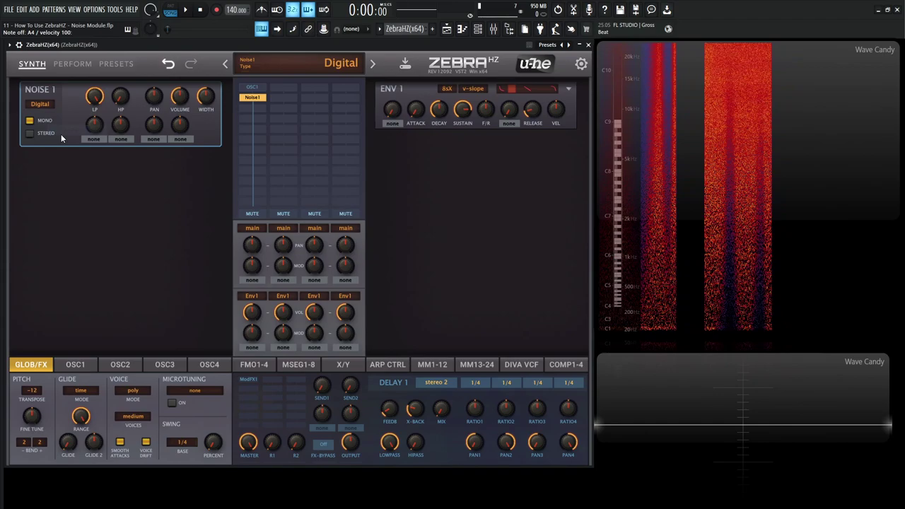
- Sweep the low-pass filter of the Digital noise down and back up, then raise its high-pass filter to 100
mouse_move(95, 114)
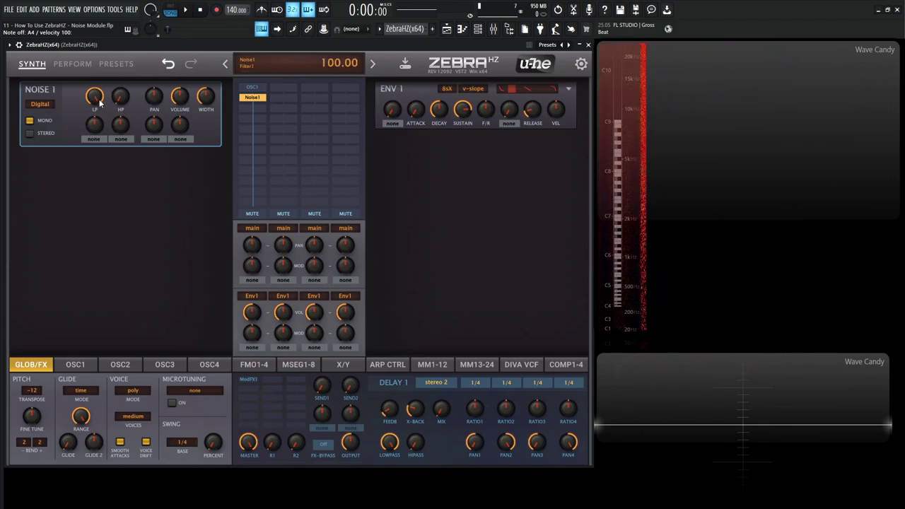
drag(99, 99, 108, 160)
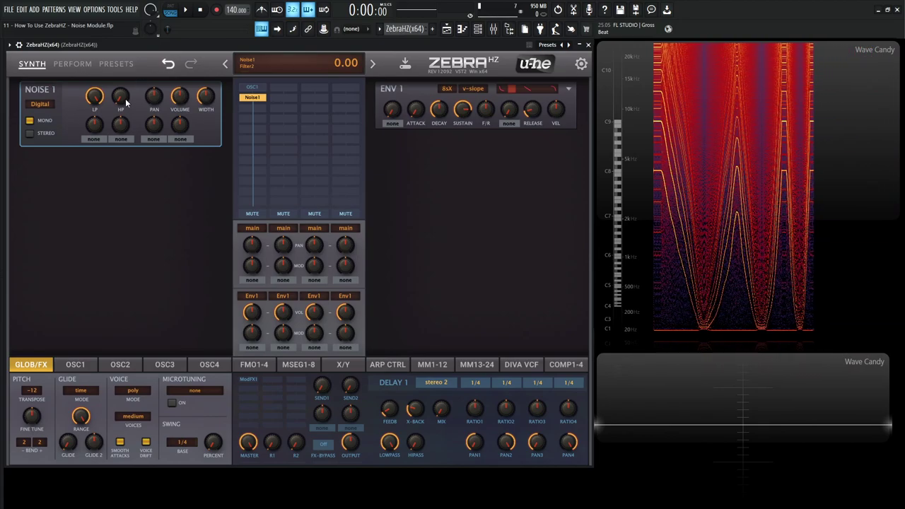
drag(125, 98, 118, 70)
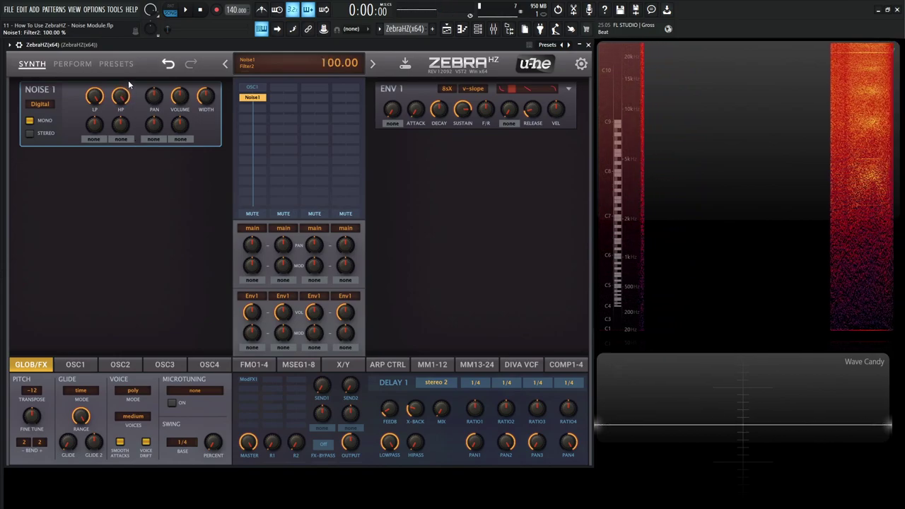
- Set the Noise 1 type to Crackles and sweep its low-pass filter down and back to 100
click(40, 104)
click(67, 135)
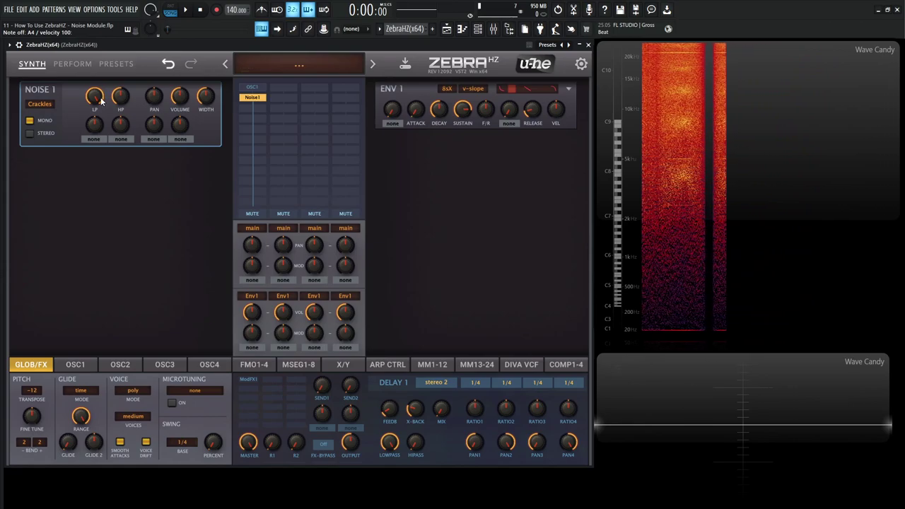
drag(99, 95, 105, 33)
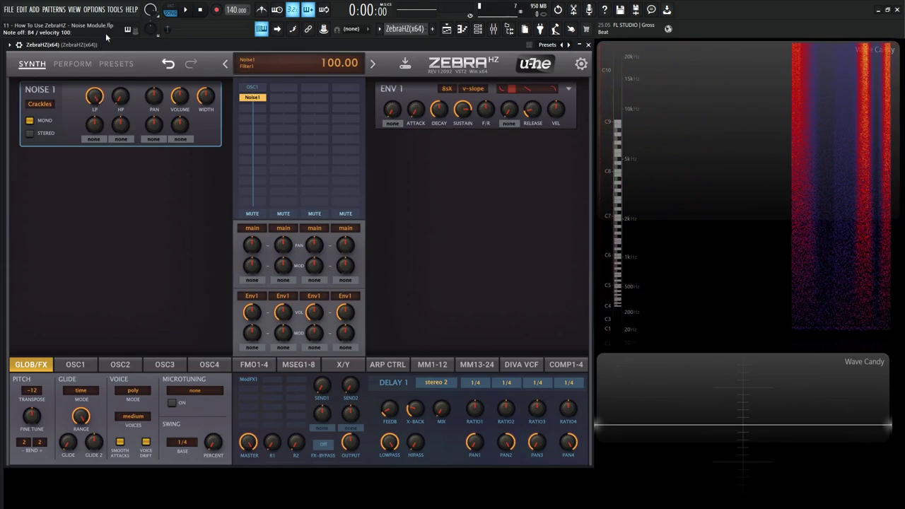
- Sweep the high-pass filter of the Crackles noise upward and return it to its minimum
mouse_move(123, 99)
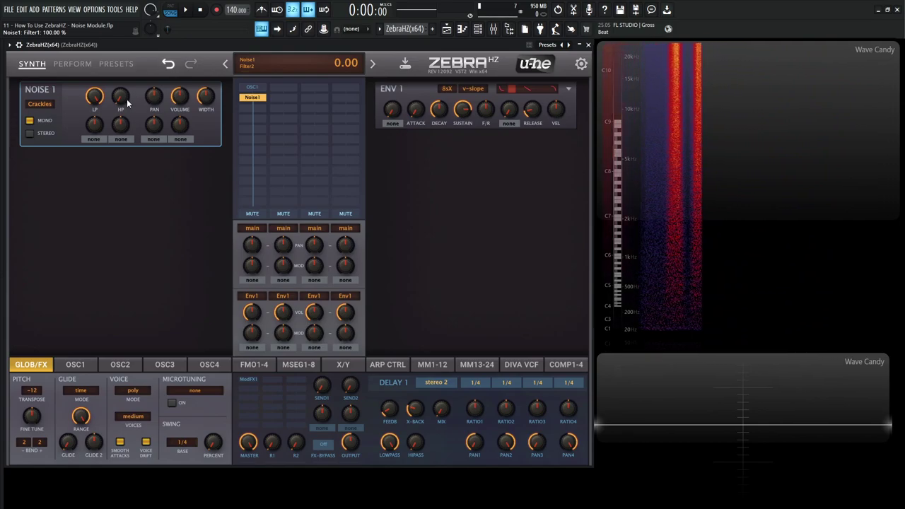
drag(123, 99, 122, 33)
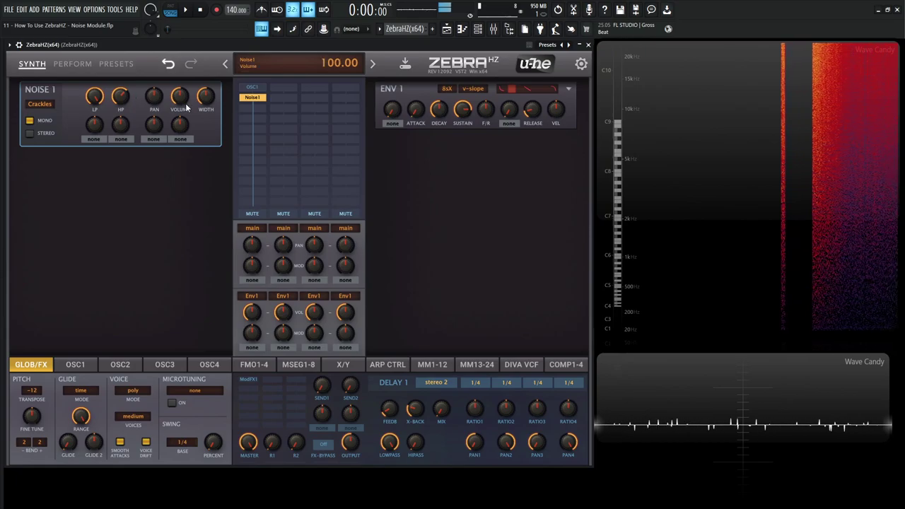
mouse_move(121, 97)
mouse_down()
mouse_move(129, 120)
mouse_move(131, 102)
mouse_up()
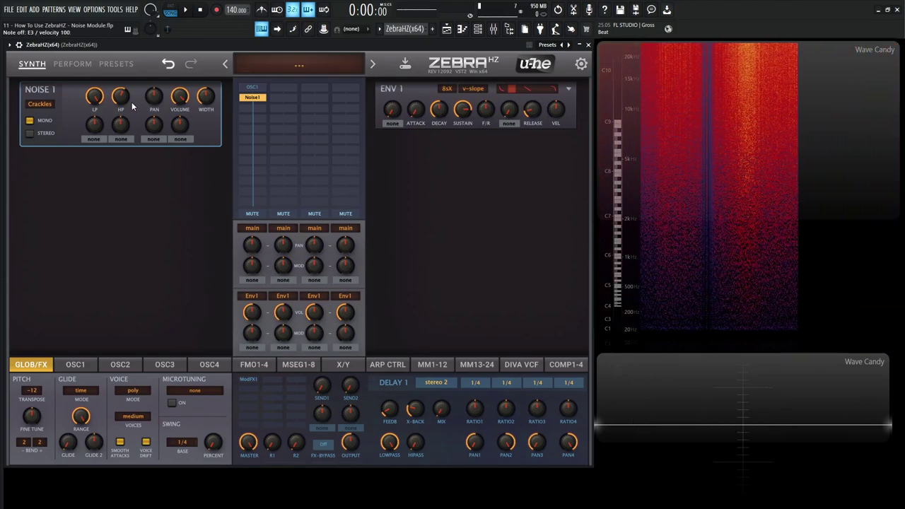
drag(135, 98, 111, 147)
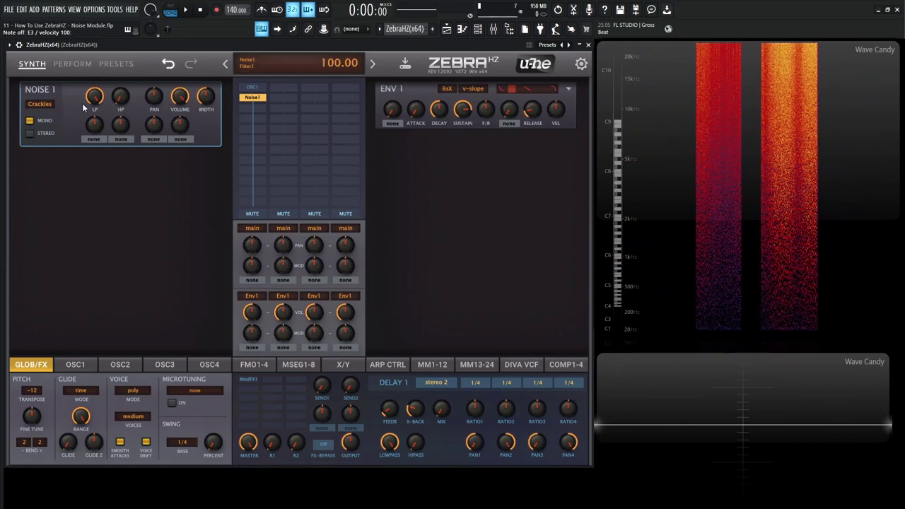
- Set the Noise 1 type to Pink and play a note to hear it
click(50, 104)
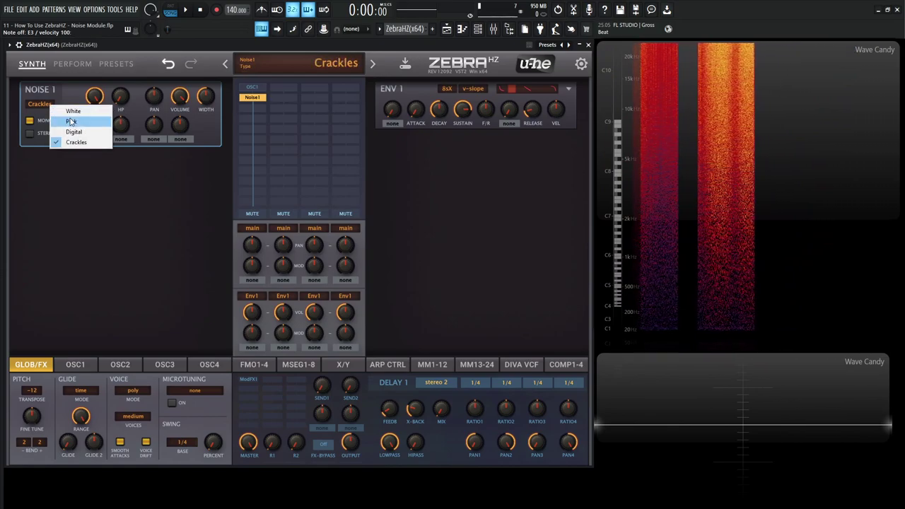
click(71, 120)
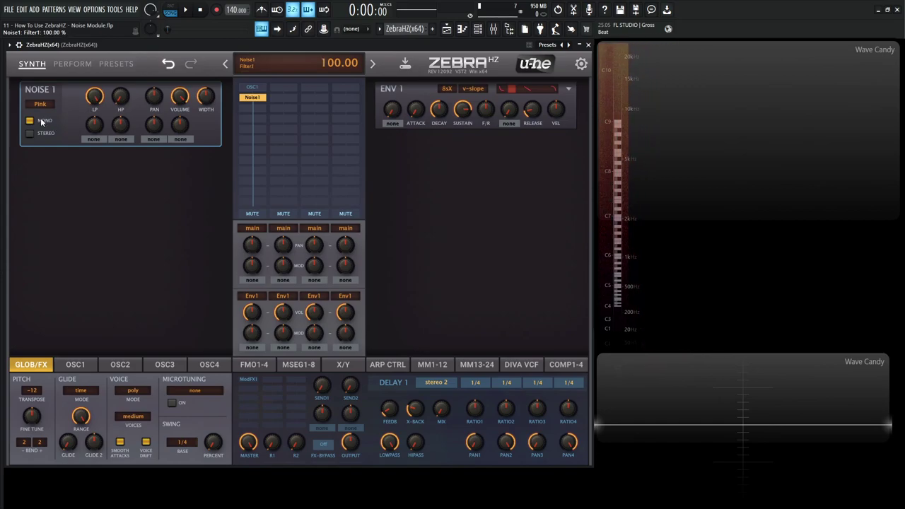
key(n)
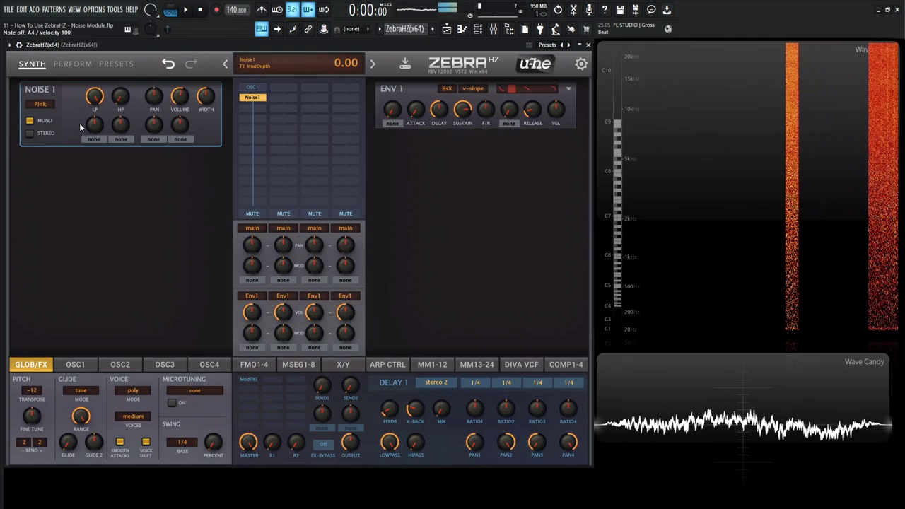
- Switch Noise 1 repeatedly between stereo and mono while playing notes to compare them, ending in mono
click(33, 134)
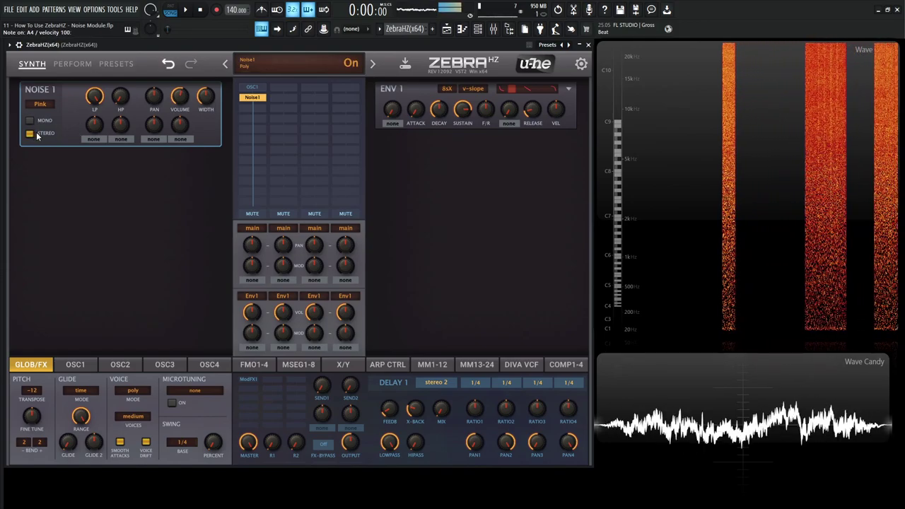
click(29, 120)
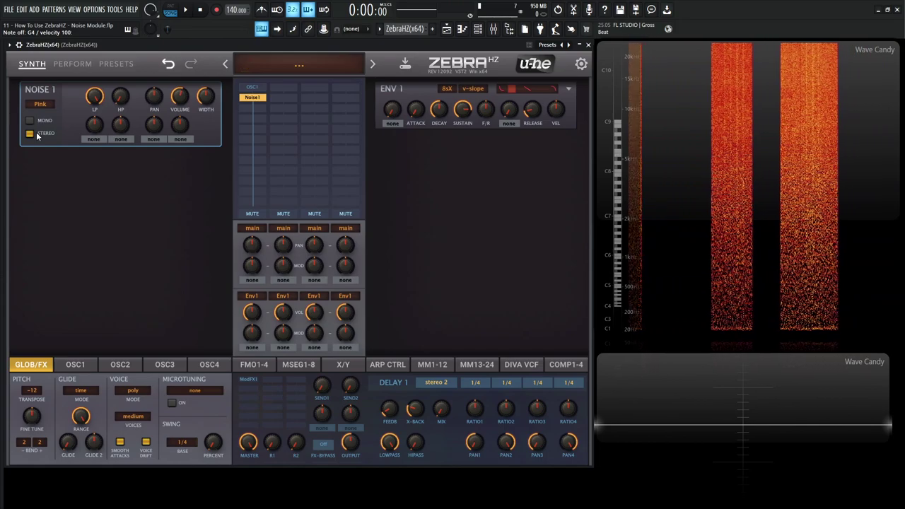
click(32, 135)
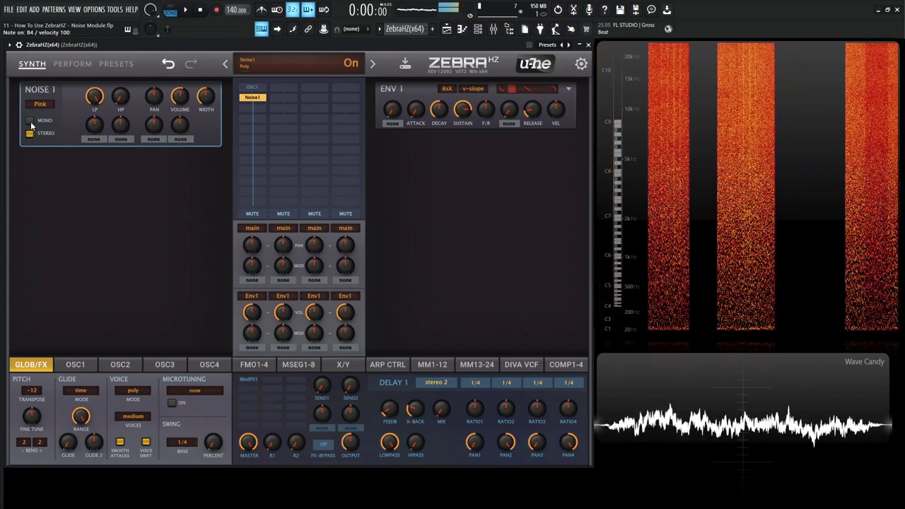
click(31, 122)
click(32, 135)
click(31, 120)
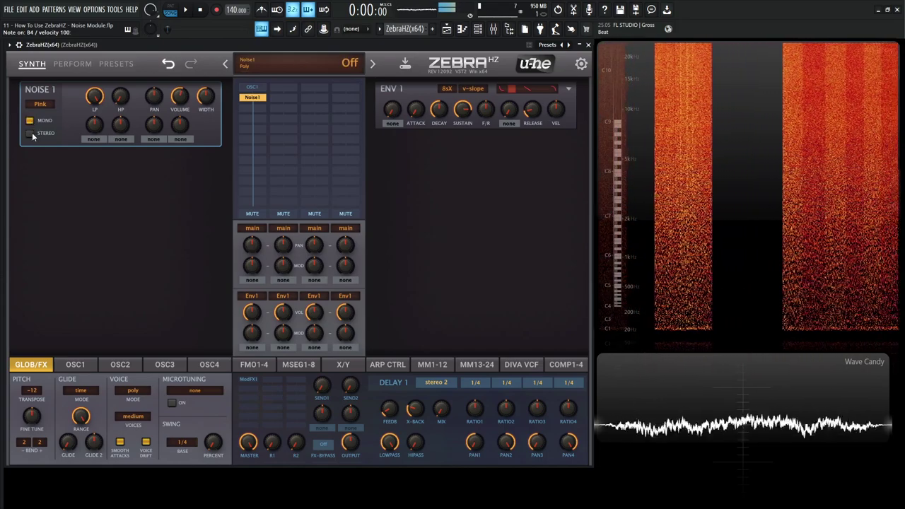
click(32, 132)
click(31, 122)
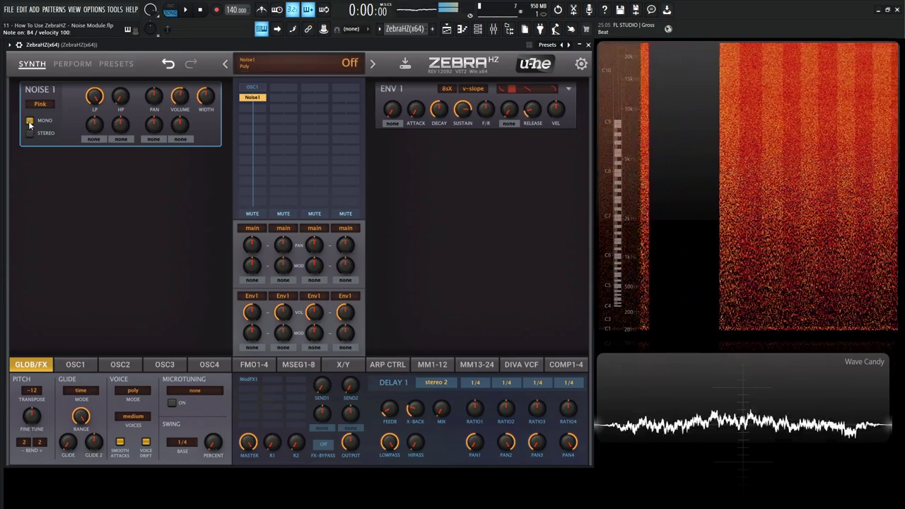
- Audition Noise 1's width control in mono and stereo, raising it to 100 and finishing in stereo with the width below its midpoint
drag(156, 104, 227, 88)
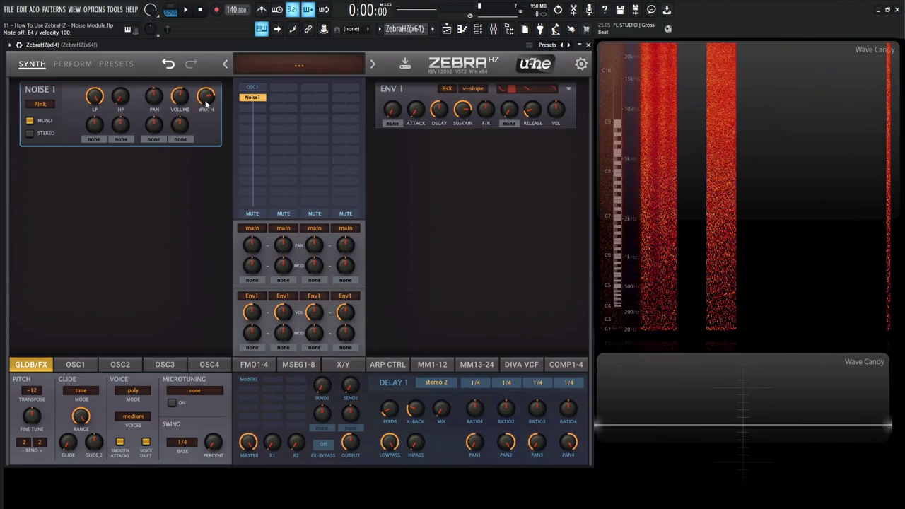
drag(206, 100, 200, 31)
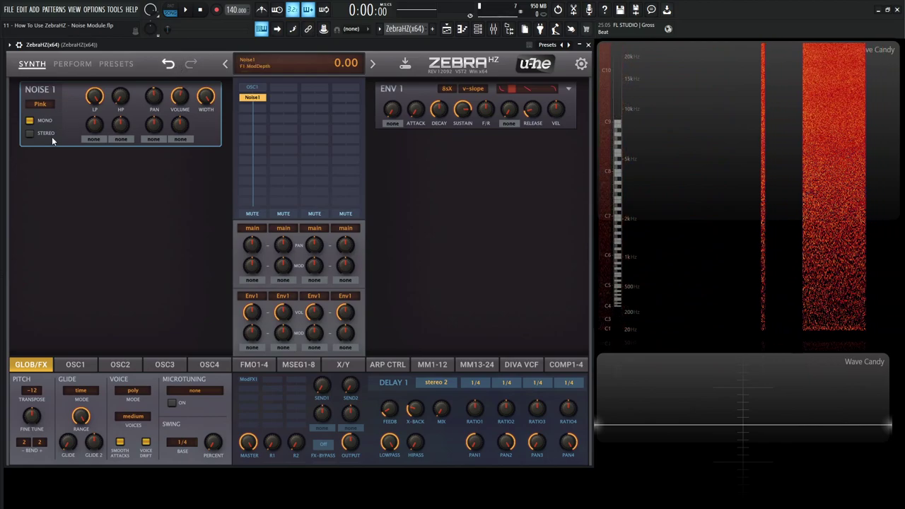
drag(206, 97, 196, 66)
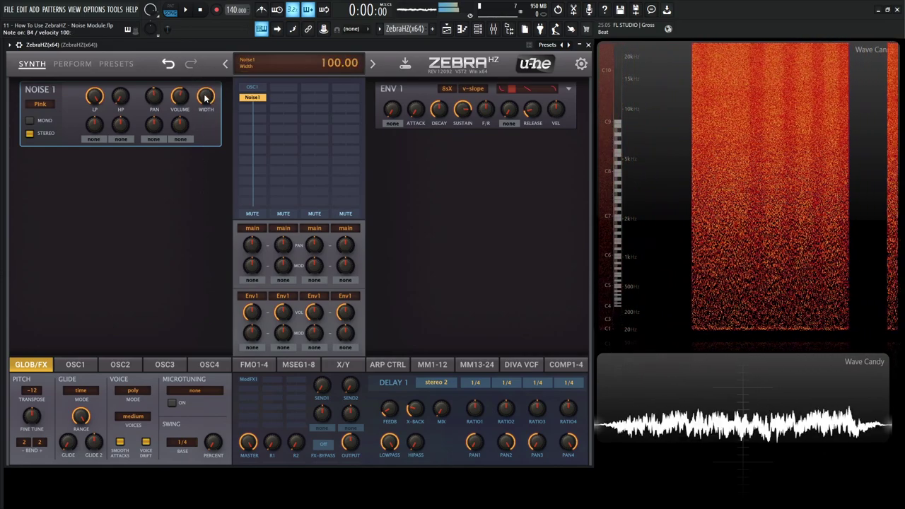
drag(206, 96, 208, 154)
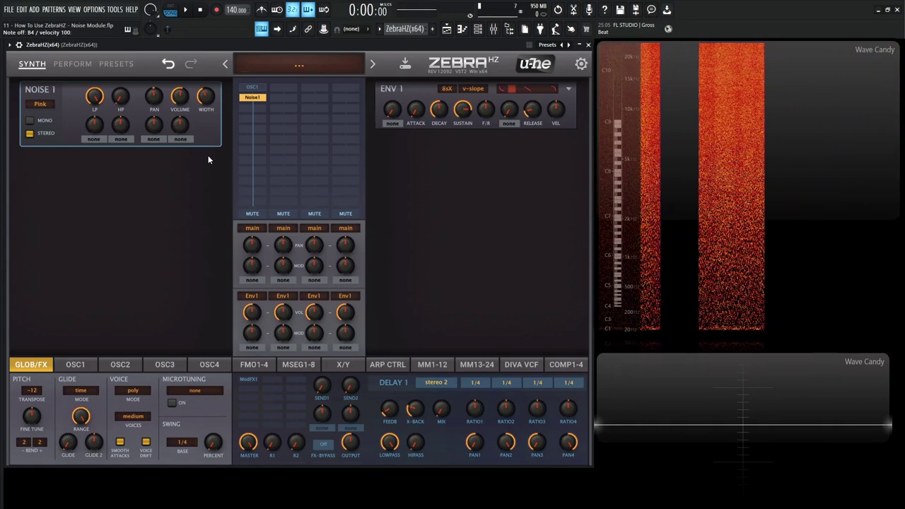
click(50, 104)
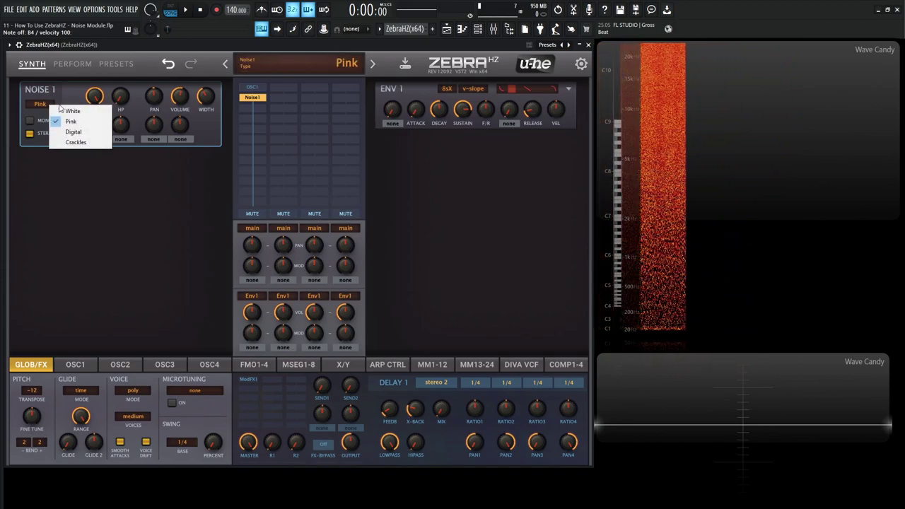
click(142, 147)
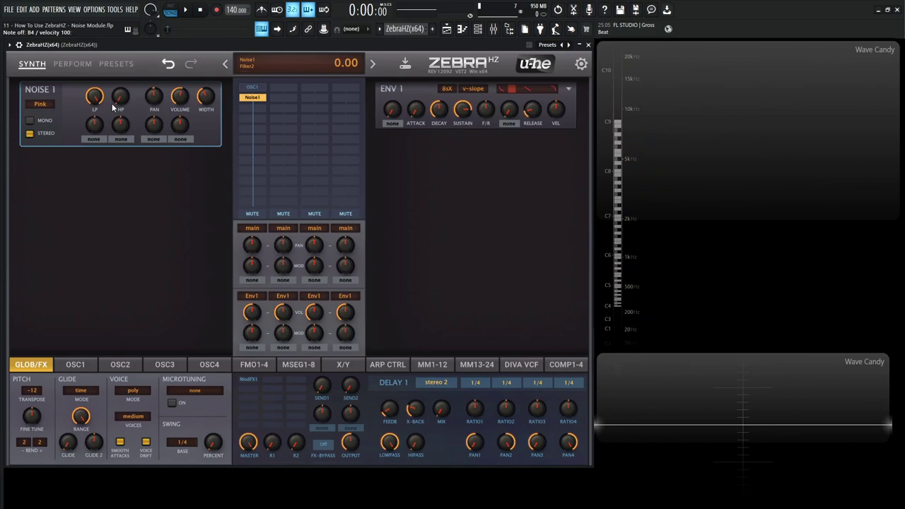